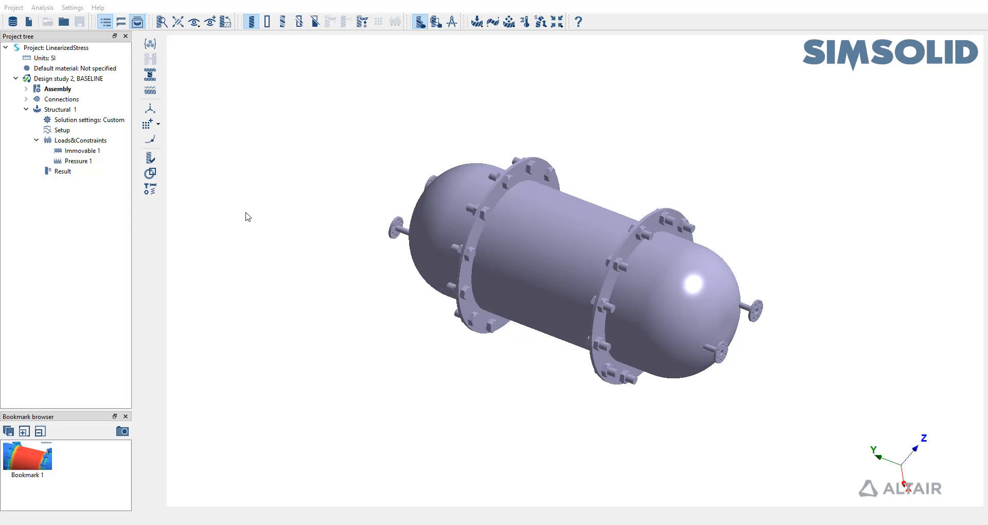
Step: Review the pressure vessel's assembly information, including the total number of parts
drag(257, 224, 316, 229)
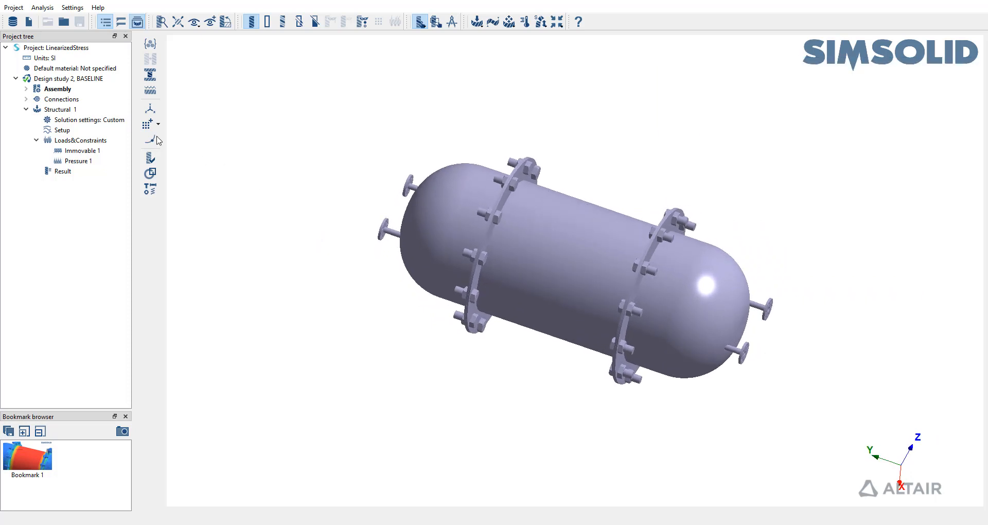
right_click(58, 89)
click(85, 134)
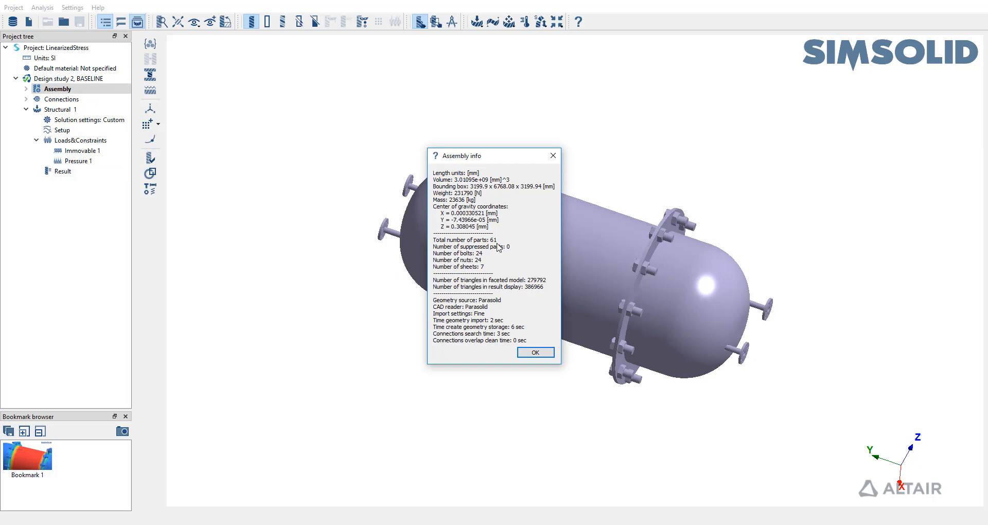
drag(497, 241, 490, 242)
click(535, 352)
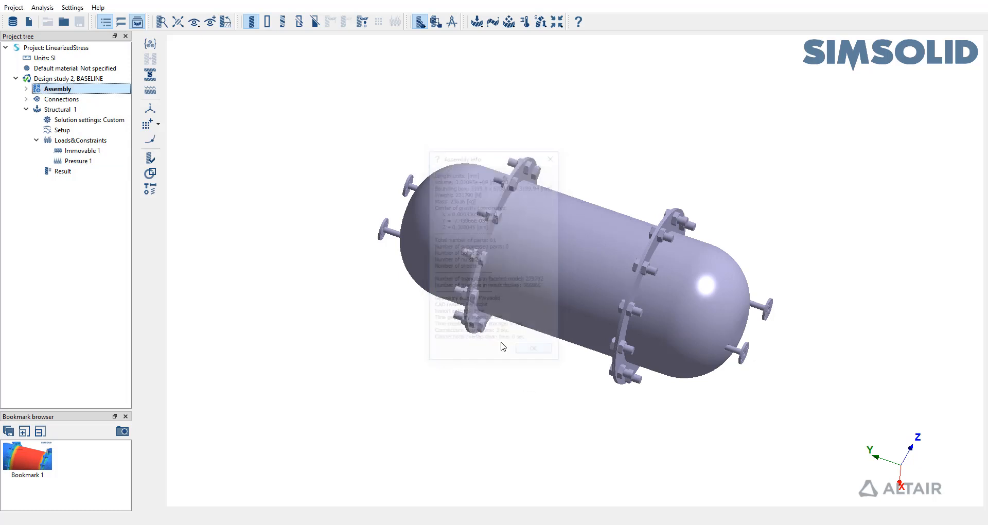
Step: List the regular connections and check the assembly for disconnected groups of parts
click(26, 99)
click(36, 110)
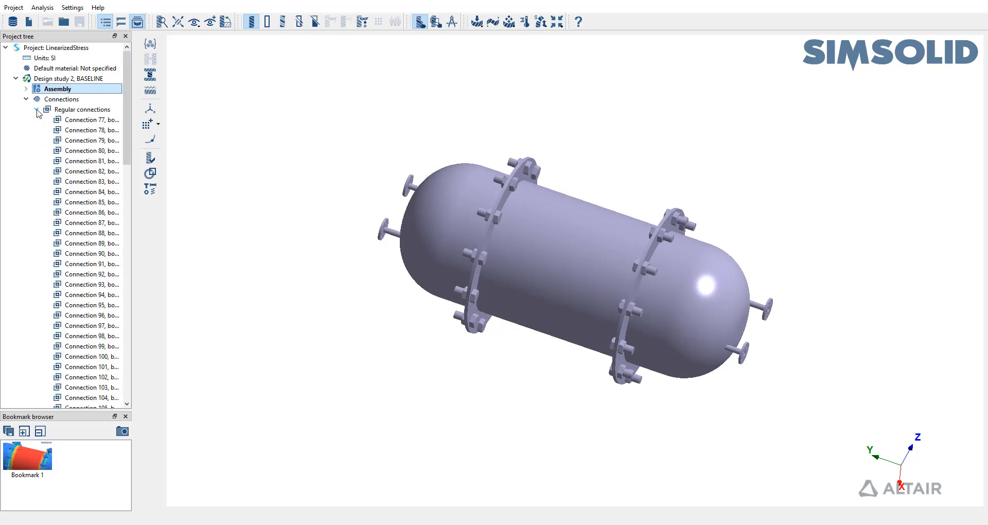
click(81, 110)
click(151, 152)
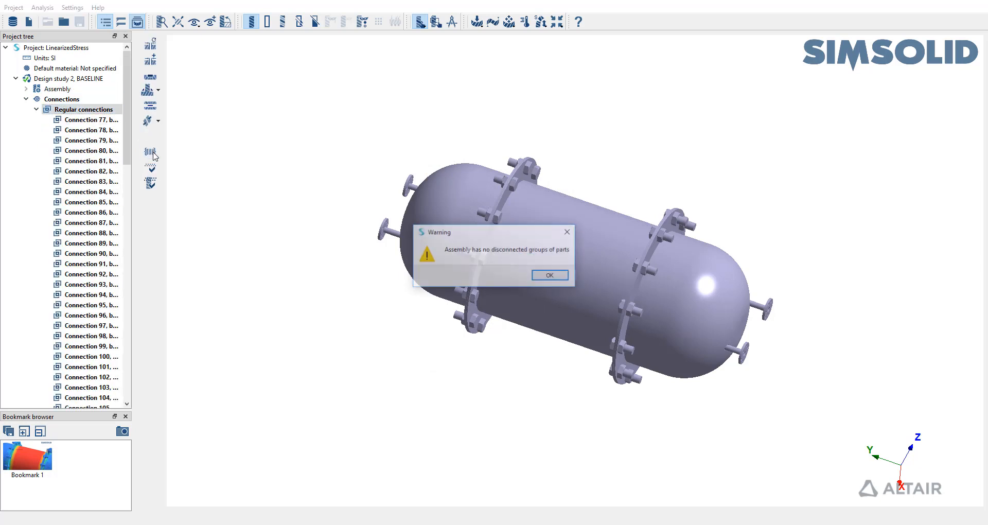
click(547, 278)
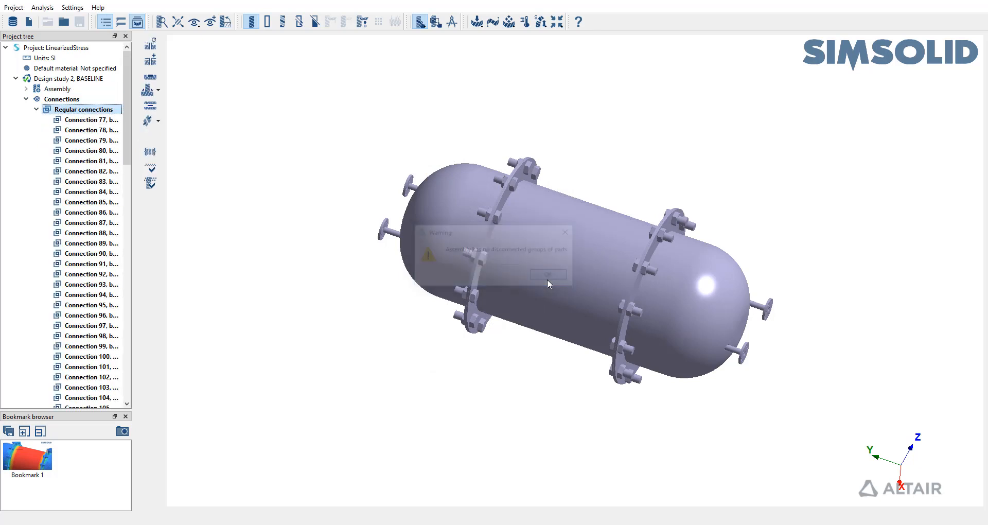
click(26, 99)
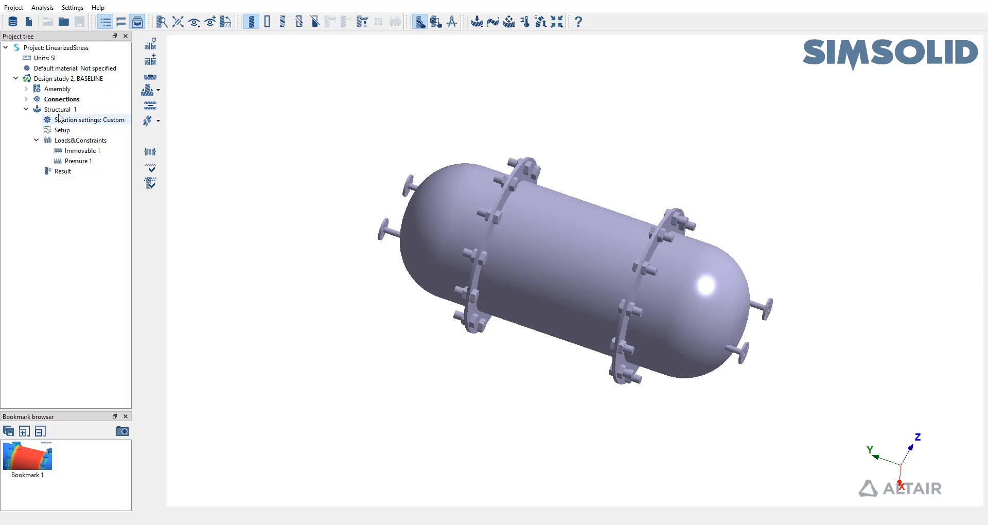
Step: Display the loads and constraints of Structural 1, highlighting the Immovable 1 faces, and inspect the vessel interior with a clipping plane
click(47, 110)
click(94, 152)
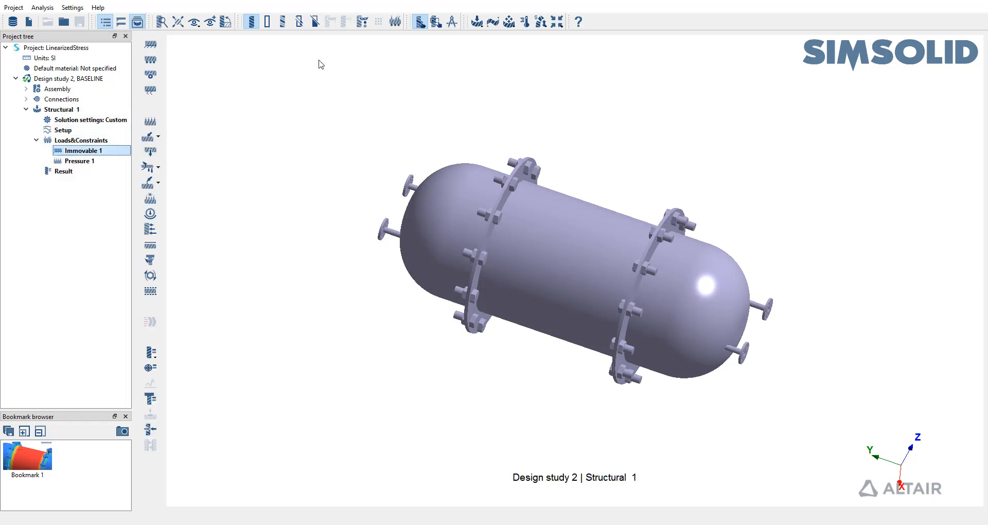
click(395, 22)
drag(386, 199, 360, 298)
click(314, 22)
click(314, 21)
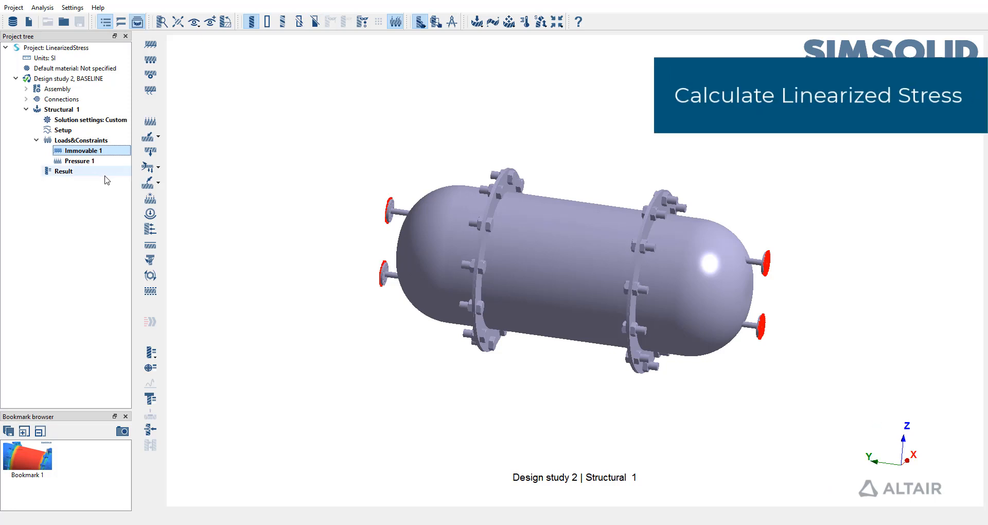
Step: Create a linearized stress segment normal to the surface by picking a point on the upper part of the cylindrical shell
click(150, 368)
click(252, 107)
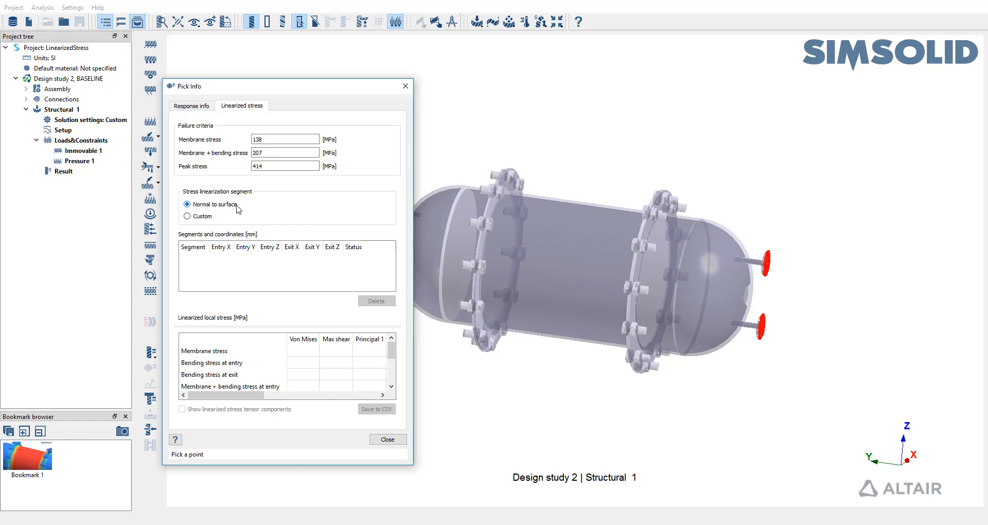
click(203, 220)
click(554, 203)
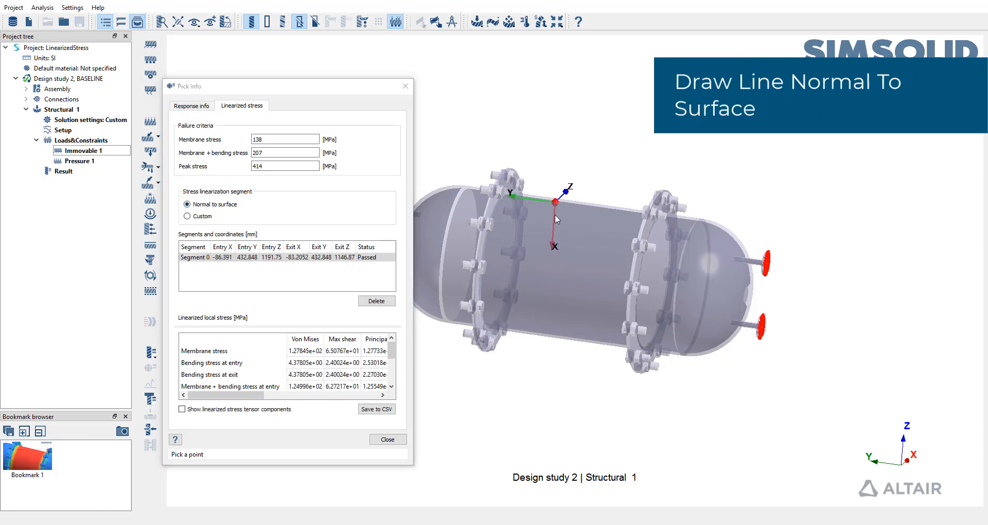
Step: Inspect the segment through the shell wall and show the linearized stress tensor components in a widened results table
scroll(550, 212, up, 6)
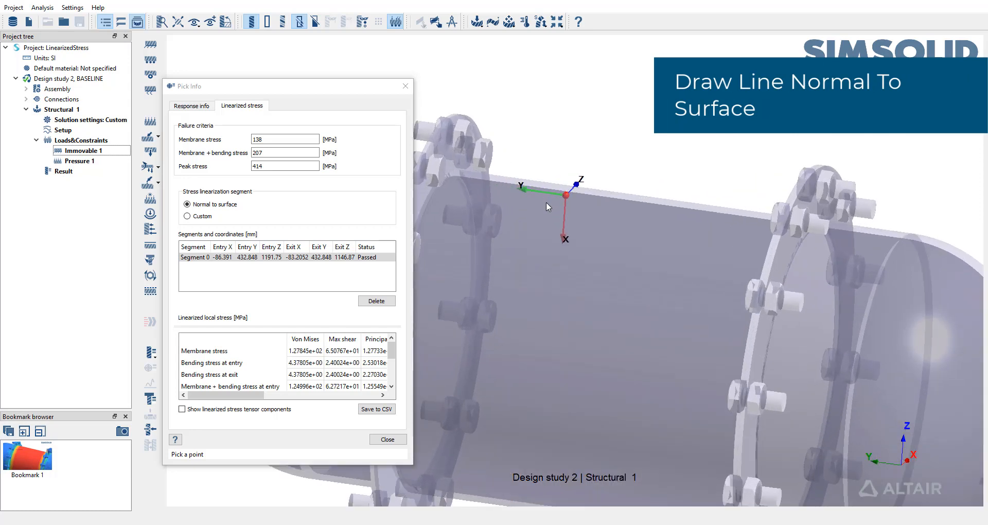
scroll(547, 202, up, 5)
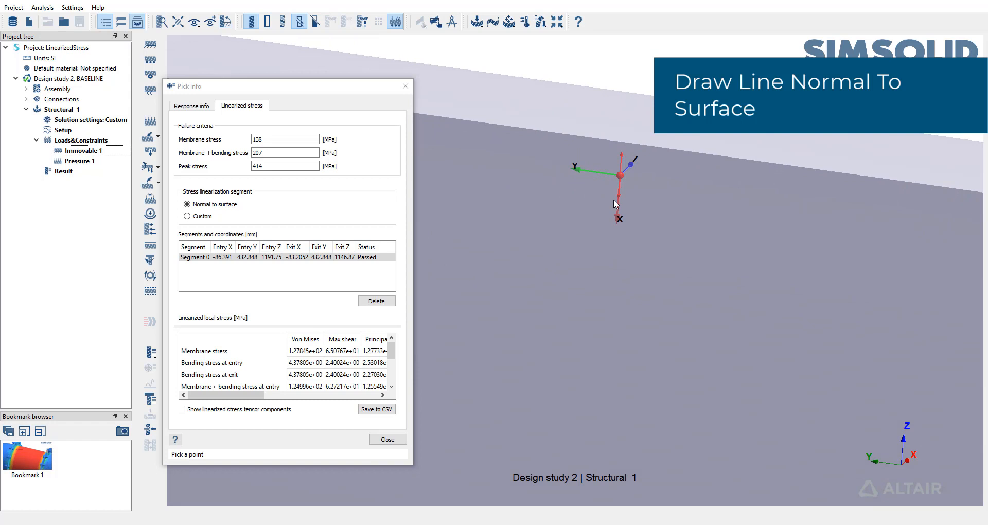
scroll(573, 212, down, 3)
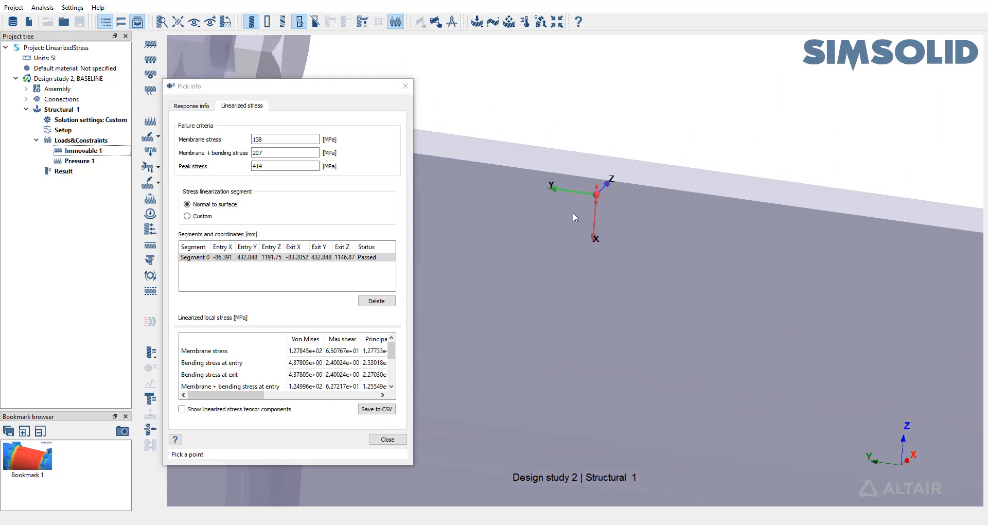
scroll(573, 211, down, 3)
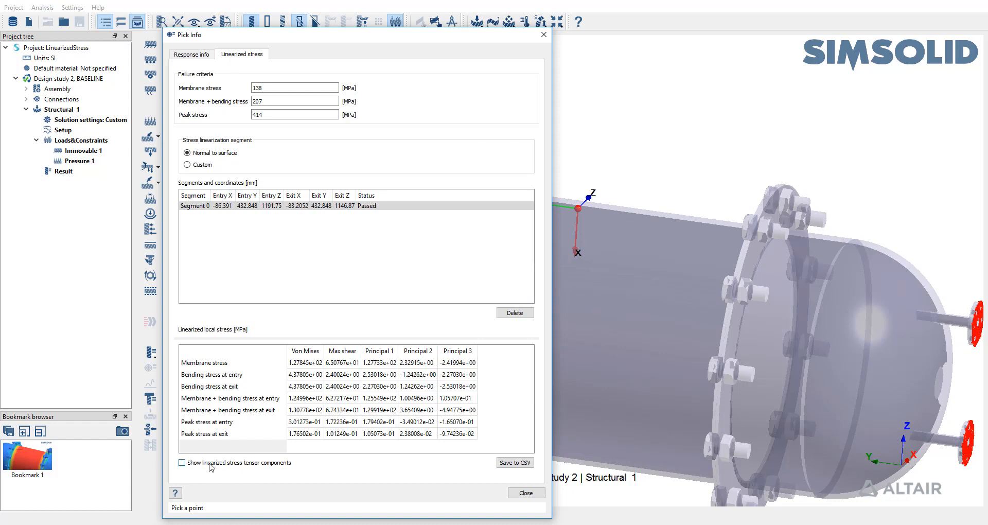
click(210, 464)
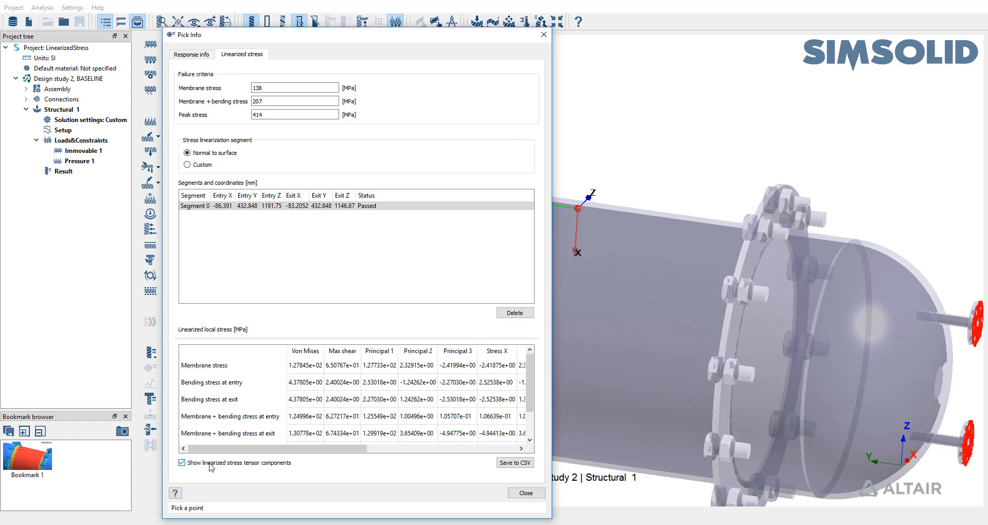
drag(555, 427, 606, 430)
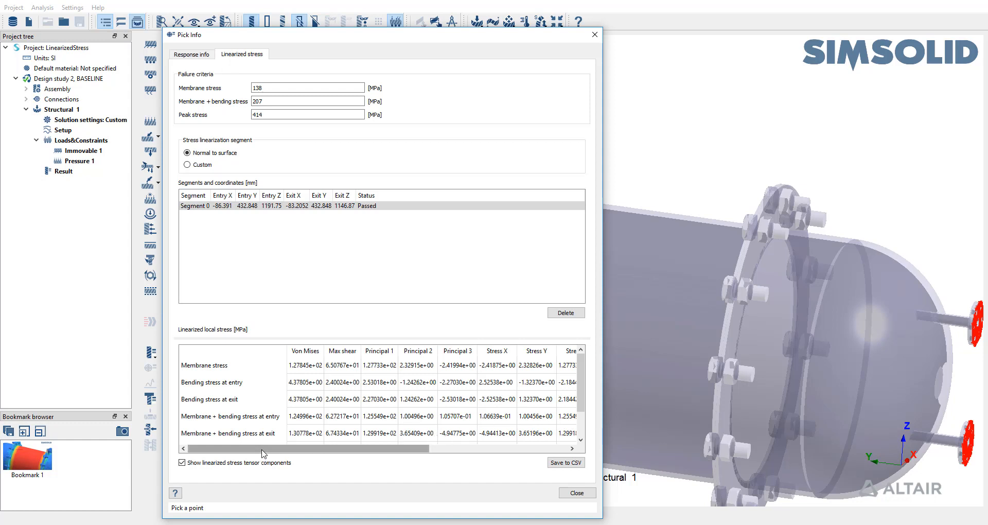
Step: Restore the Bookmark 1 stress plot and section the cylindrical shell with a clipping plane normal to its surface, shifted to expose the interior
click(18, 456)
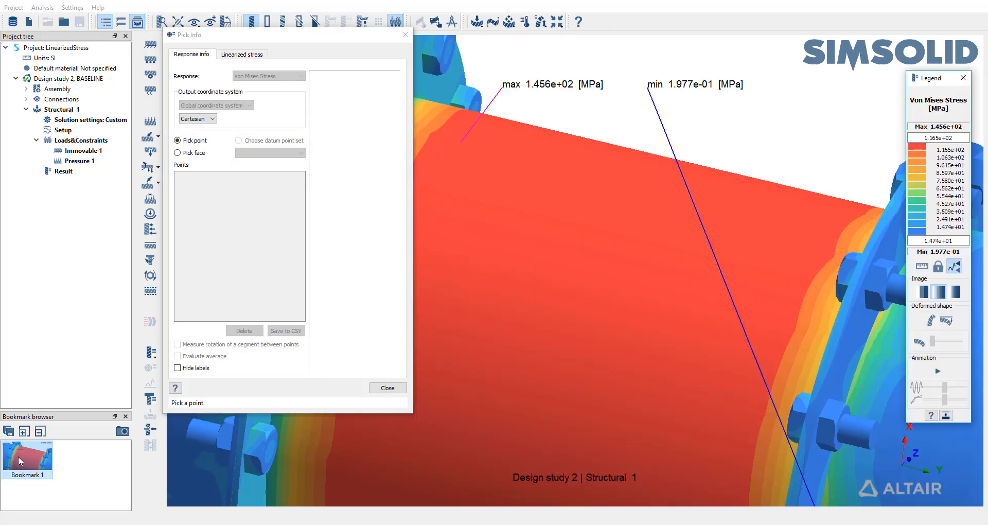
click(314, 21)
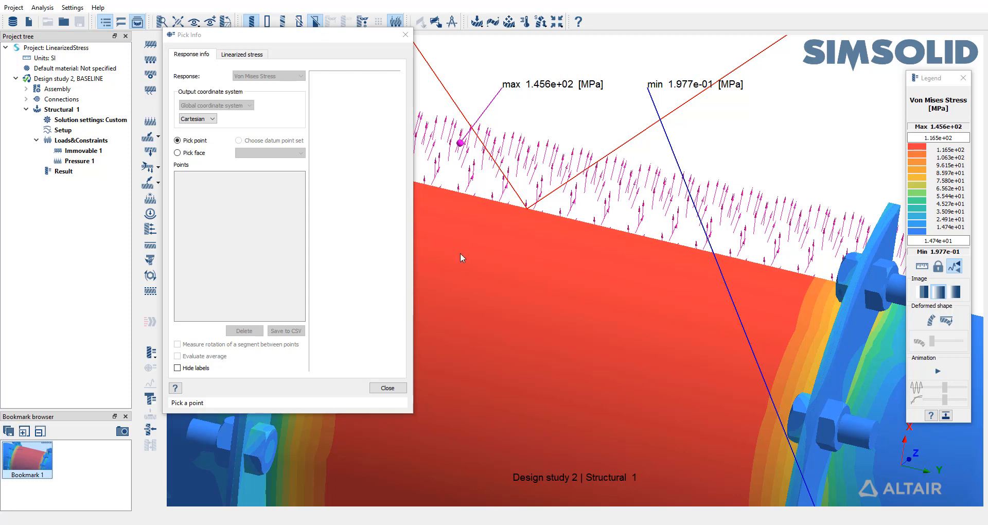
ctrl+click(489, 265)
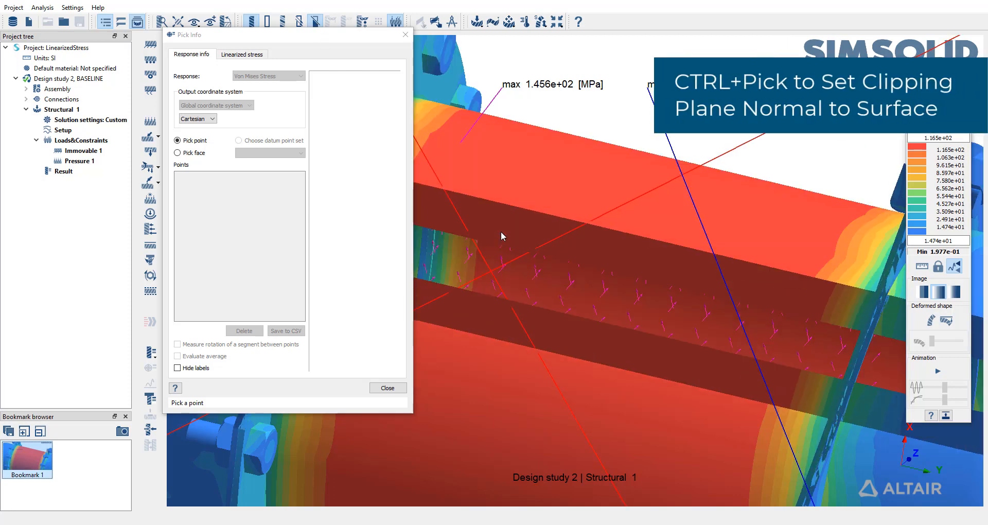
shift+scroll(501, 236, down, 4)
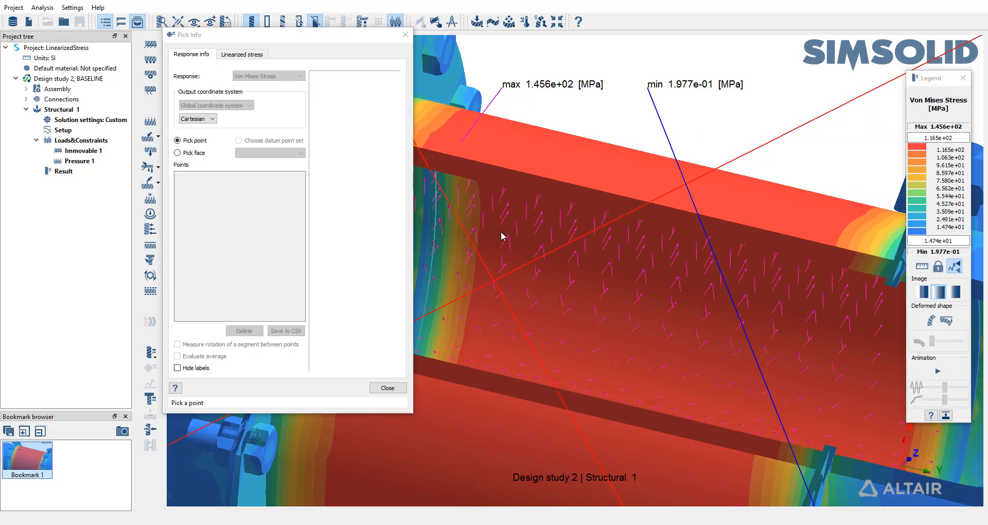
shift+scroll(503, 236, down, 3)
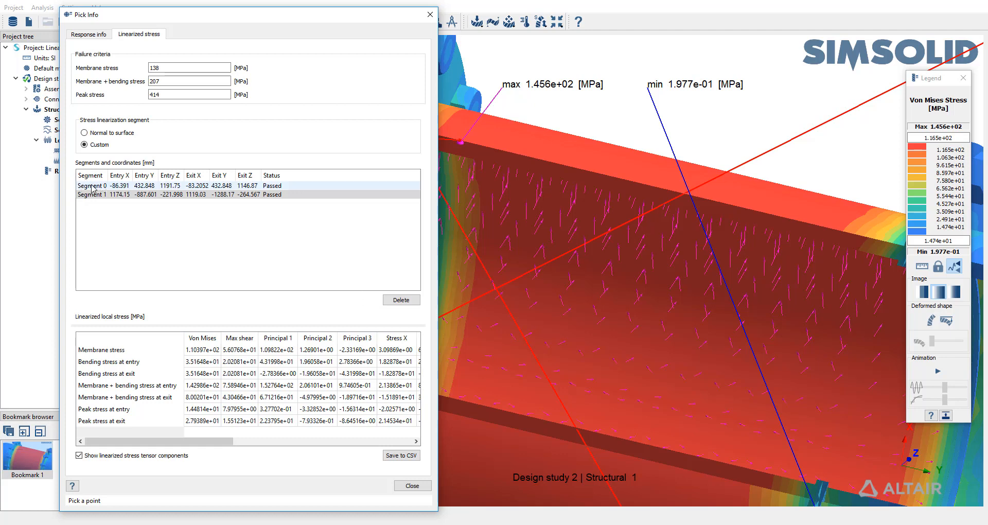
Step: Set the membrane stress failure criterion to 115 MPa and compare the linearized stresses of Segment 0 and Segment 1
double_click(162, 68)
text(115)
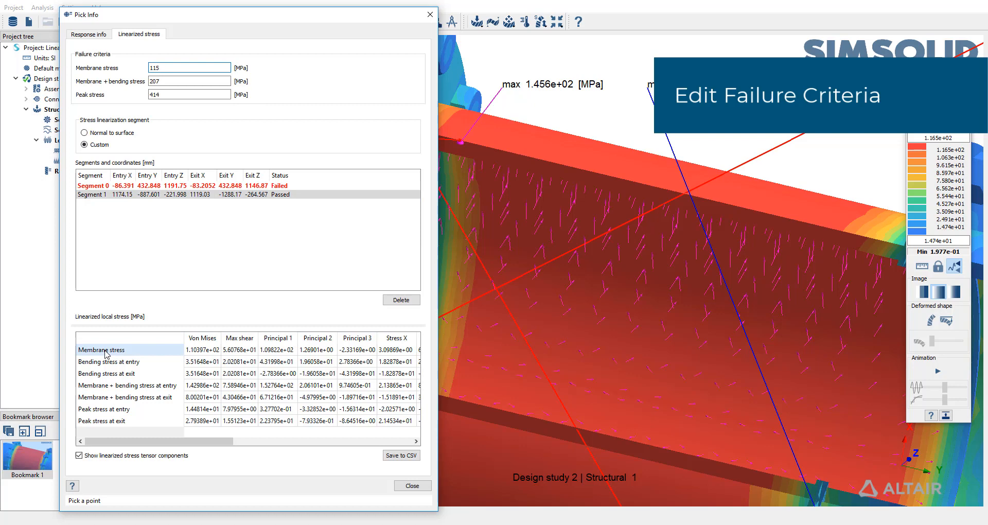
click(96, 185)
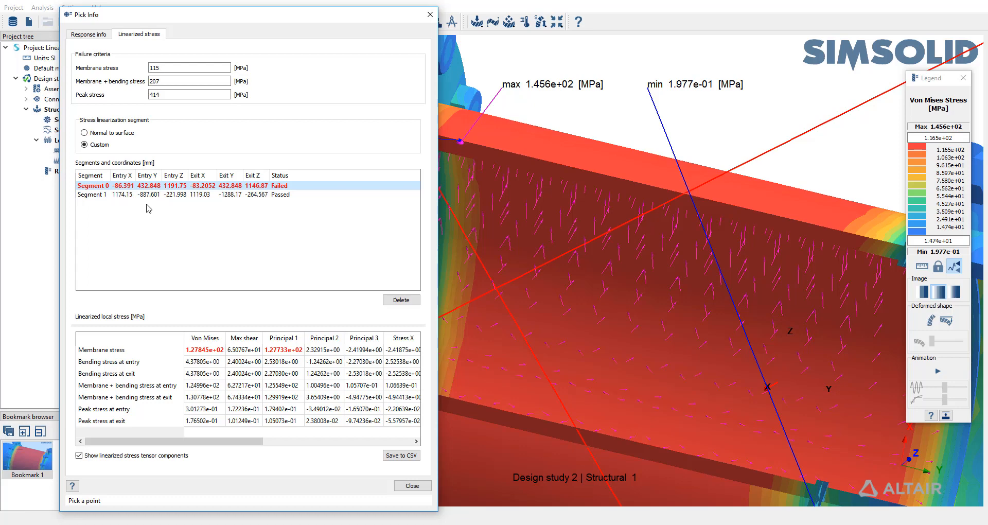
click(100, 195)
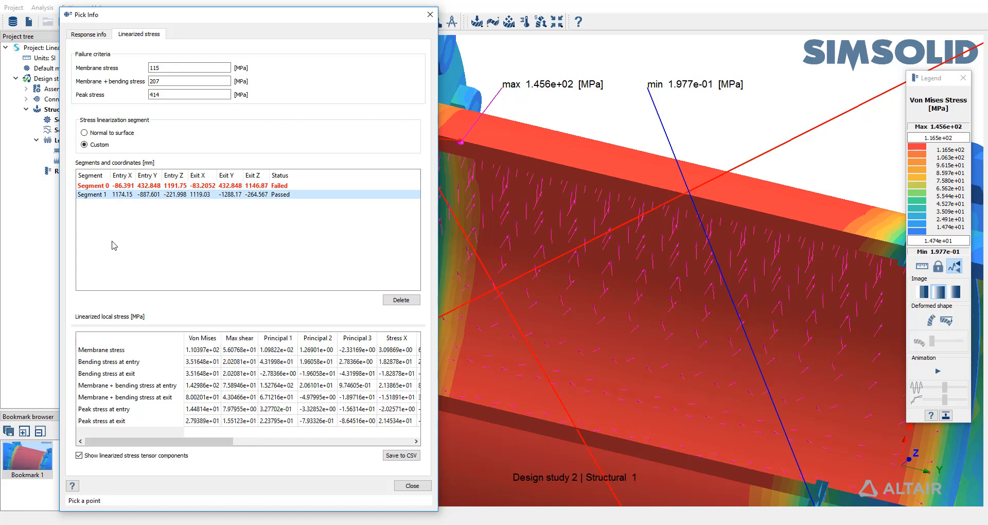